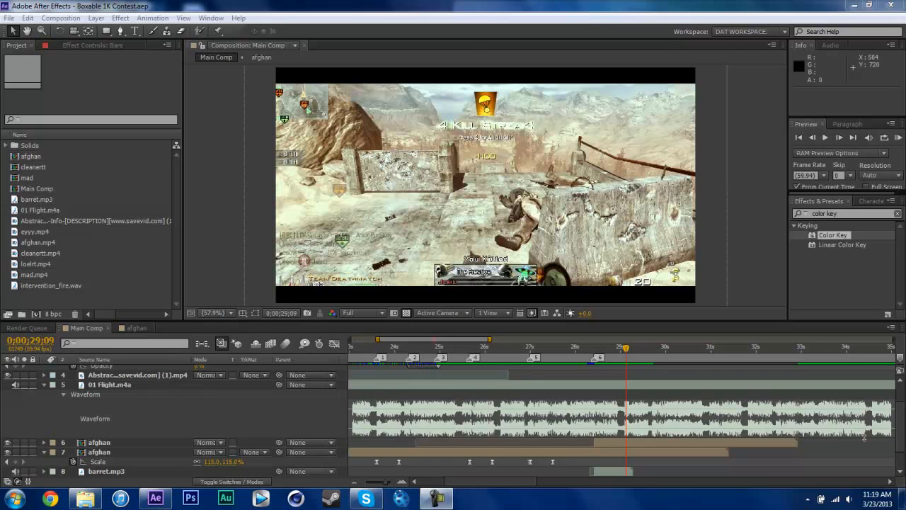
Review the footage around marker 6, and delete the upper afghan layer from Main Comp.
{"action": "left_click", "coordinate": [584, 348]}
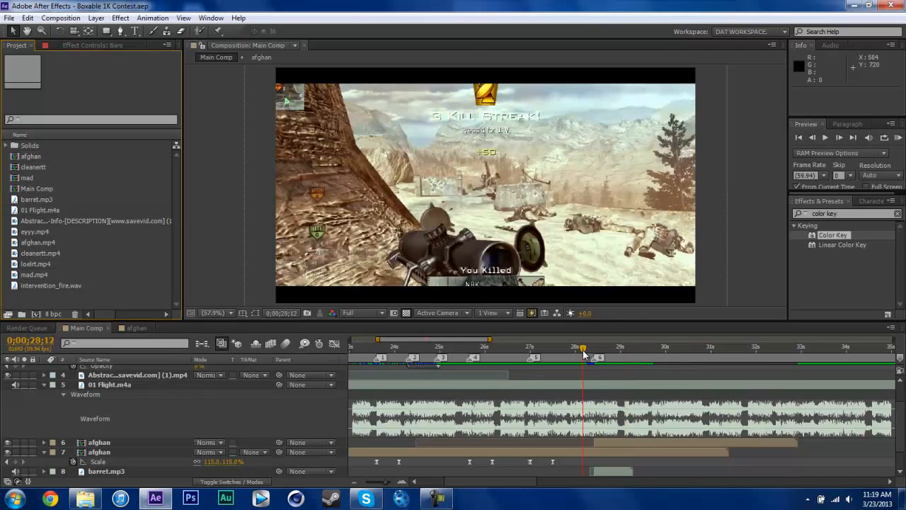
{"action": "left_click_drag", "start_coordinate": [586, 354], "coordinate": [564, 364]}
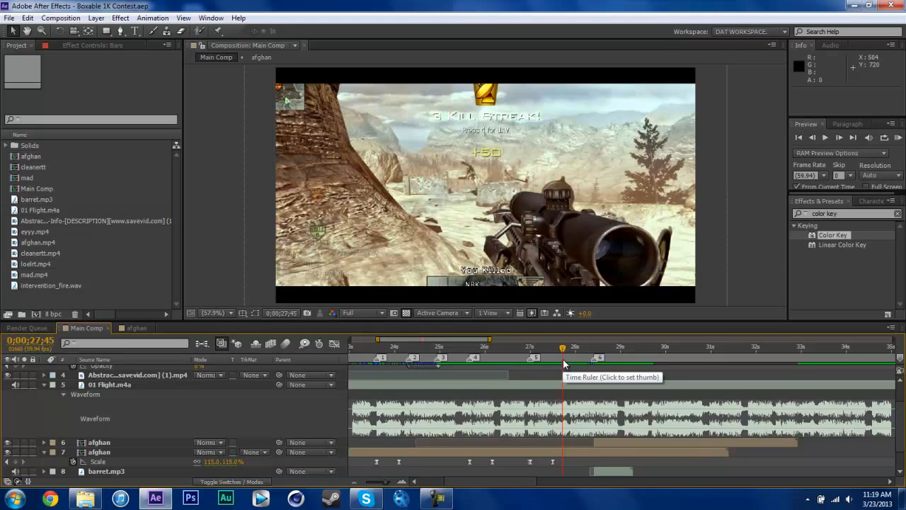
{"action": "left_click_drag", "start_coordinate": [563, 354], "coordinate": [598, 375]}
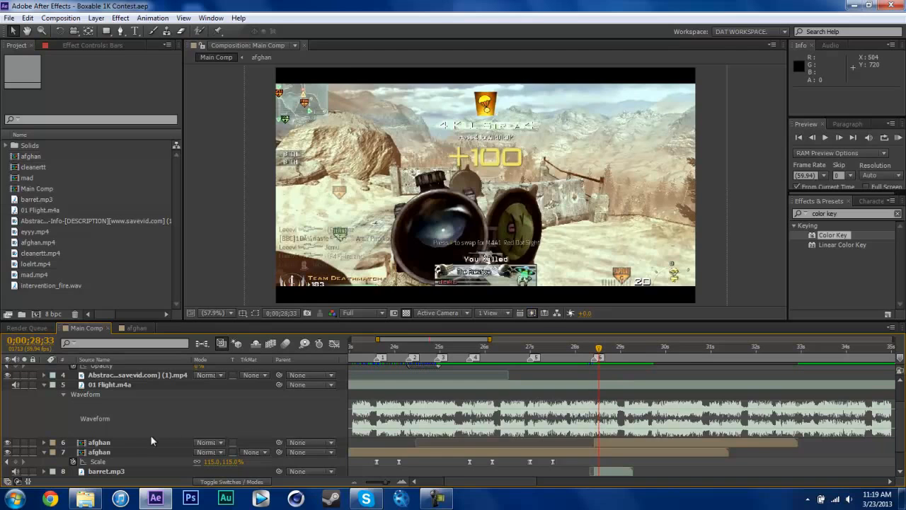
{"action": "left_click", "coordinate": [137, 442]}
{"action": "key", "text": "Delete"}
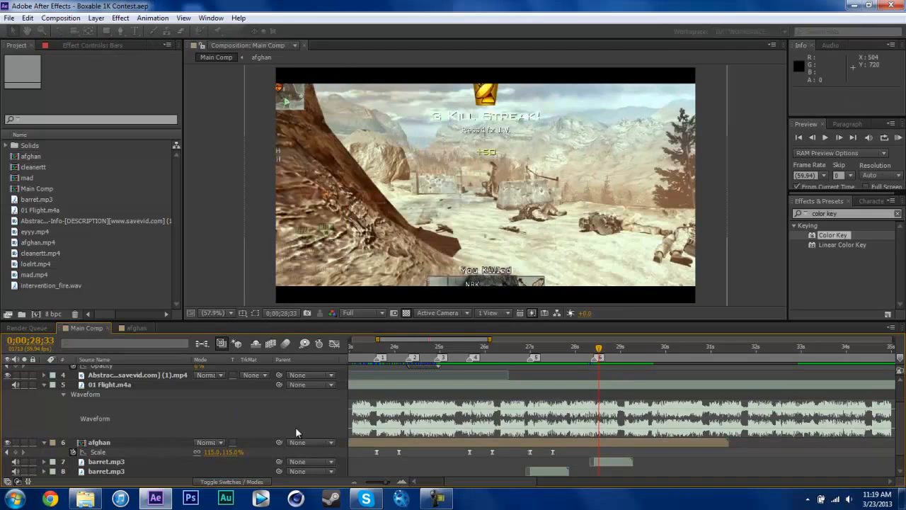
Add the afghan composition above the remaining afghan layer and shift it to start at about 0;00;24;21.
{"action": "left_click_drag", "start_coordinate": [547, 348], "coordinate": [595, 352]}
{"action": "left_click_drag", "start_coordinate": [26, 156], "coordinate": [285, 427]}
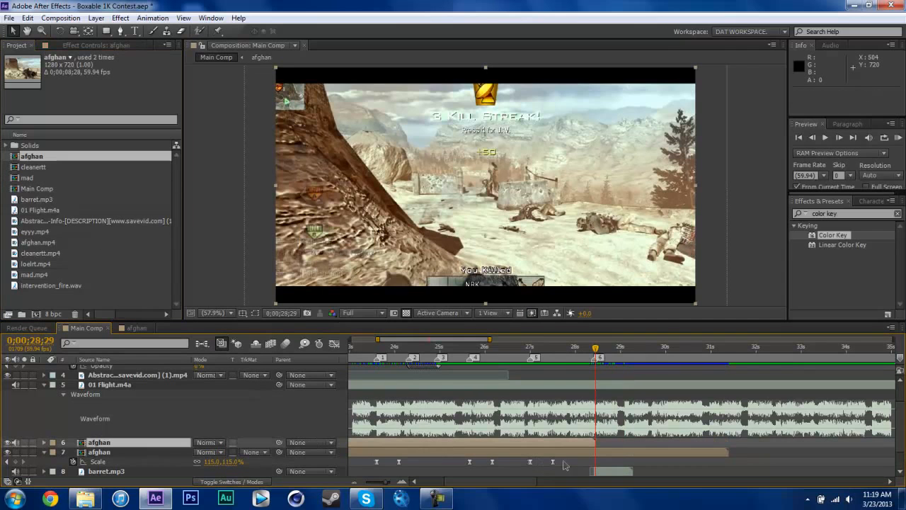
{"action": "left_click_drag", "start_coordinate": [561, 441], "coordinate": [733, 436]}
{"action": "left_click_drag", "start_coordinate": [583, 442], "coordinate": [607, 444]}
Trim the start of the upper afghan layer at the shot frame 0;00;28;18 and align the trimmed start with marker 6.
{"action": "left_click", "coordinate": [577, 354]}
{"action": "left_click_drag", "start_coordinate": [576, 353], "coordinate": [577, 354]}
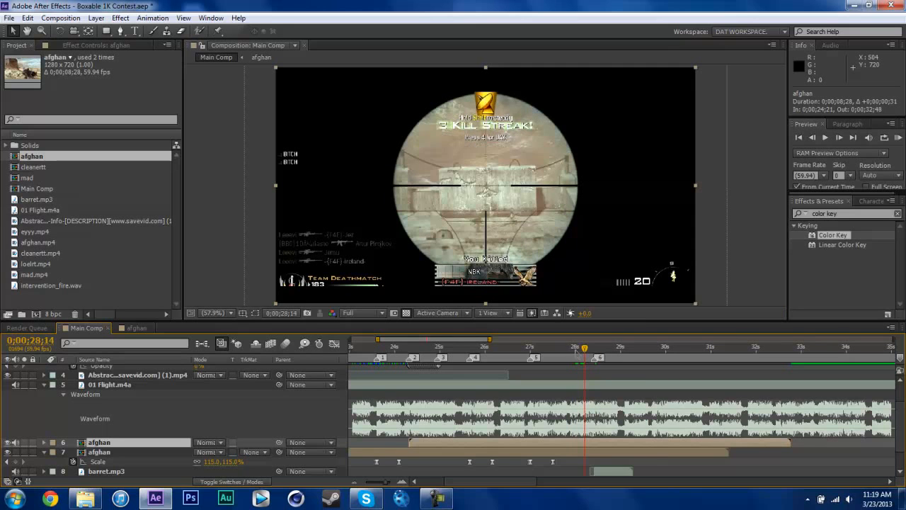
{"action": "key", "text": "Page_Down"}
{"action": "key", "text": "Page_Down"}
{"action": "key", "text": "Page_Down"}
{"action": "key", "text": "Page_Down"}
{"action": "key", "text": "Page_Down"}
{"action": "key", "text": "Page_Up"}
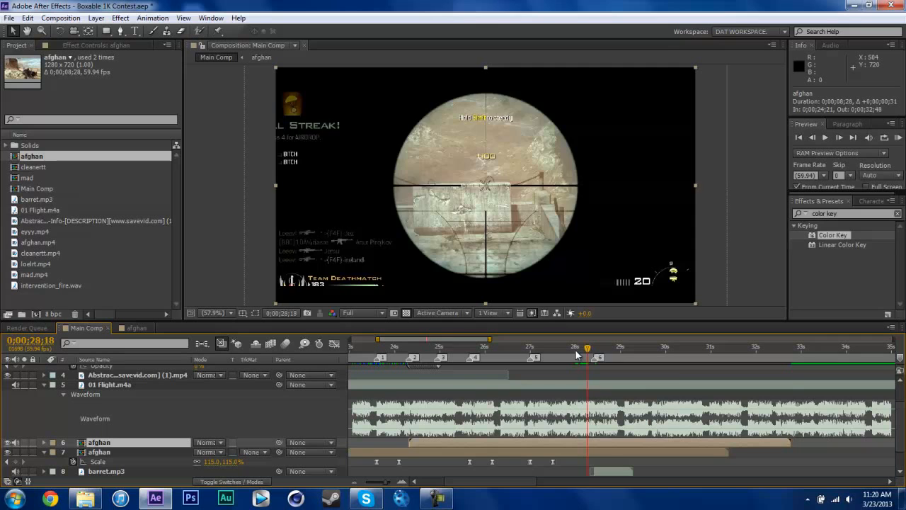
{"action": "key", "text": "Page_Down"}
{"action": "key", "text": "Page_Up"}
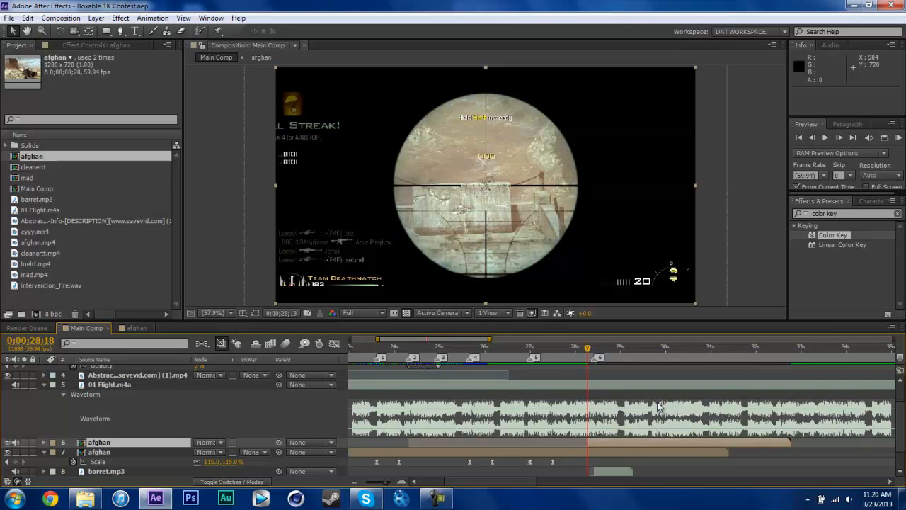
{"action": "key", "text": "k"}
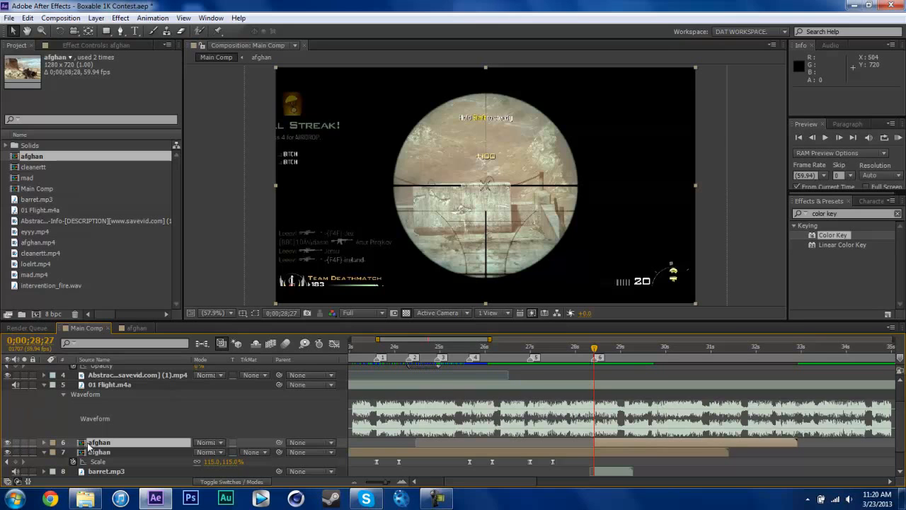
{"action": "key", "text": "ctrl+s"}
Import Scope Circle.jpg from the GFX folder in Windows Explorer into the After Effects project.
{"action": "left_click", "coordinate": [85, 499]}
{"action": "left_click", "coordinate": [623, 281]}
{"action": "left_click", "coordinate": [612, 261]}
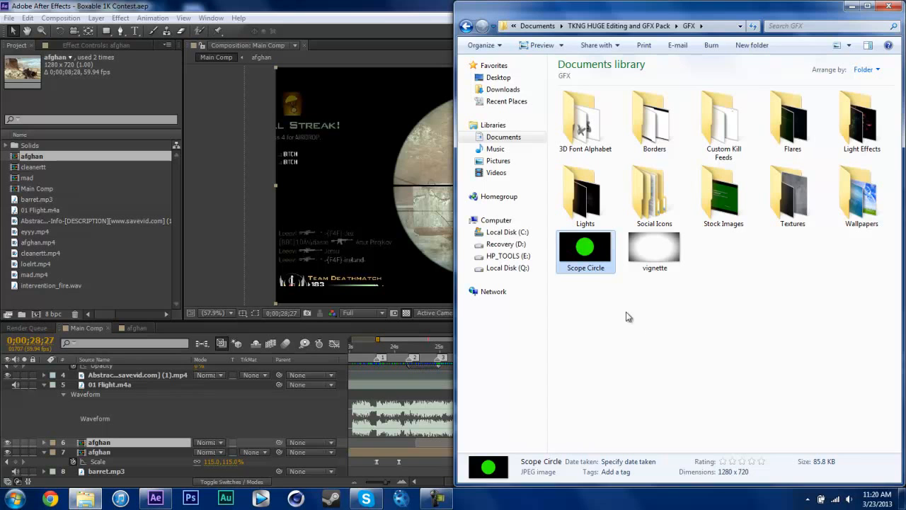
{"action": "left_click_drag", "start_coordinate": [598, 252], "coordinate": [50, 290]}
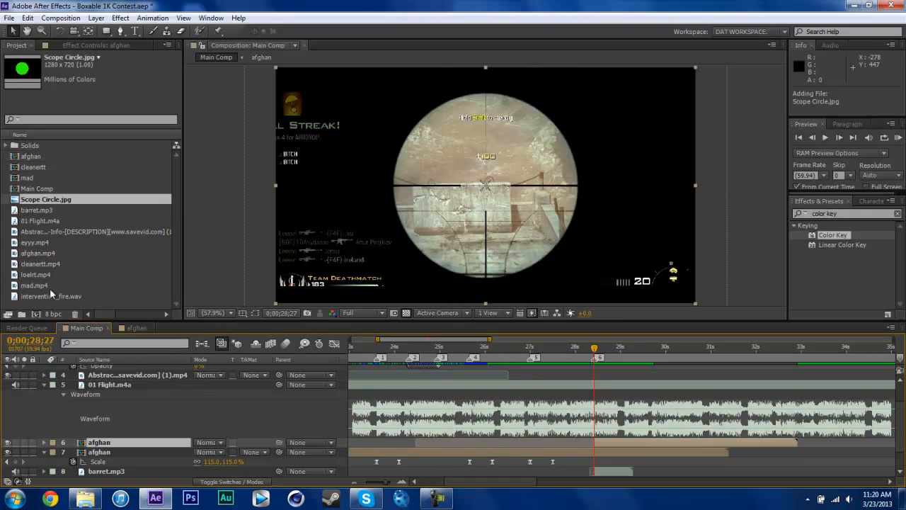
{"action": "left_click", "coordinate": [116, 302]}
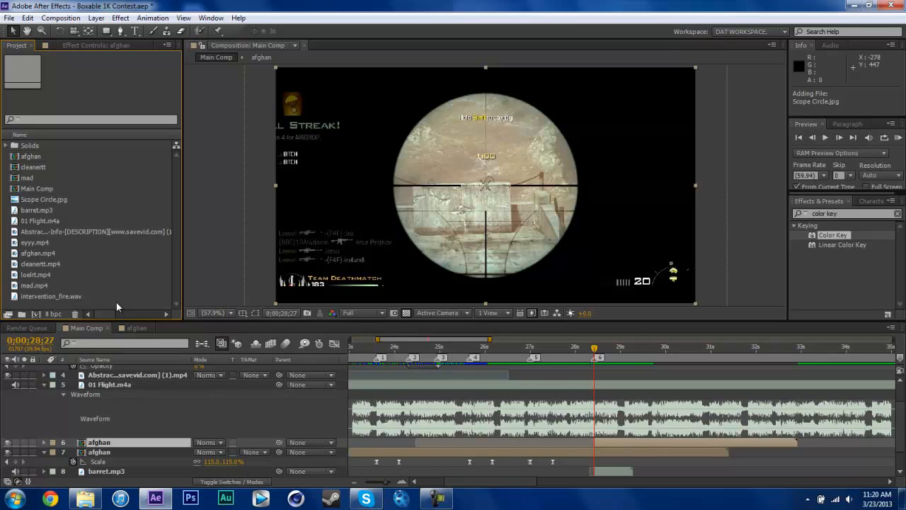
Place Scope Circle.jpg above the two afghan layers in Main Comp, starting at 0;00;27;32.
{"action": "left_click", "coordinate": [36, 199]}
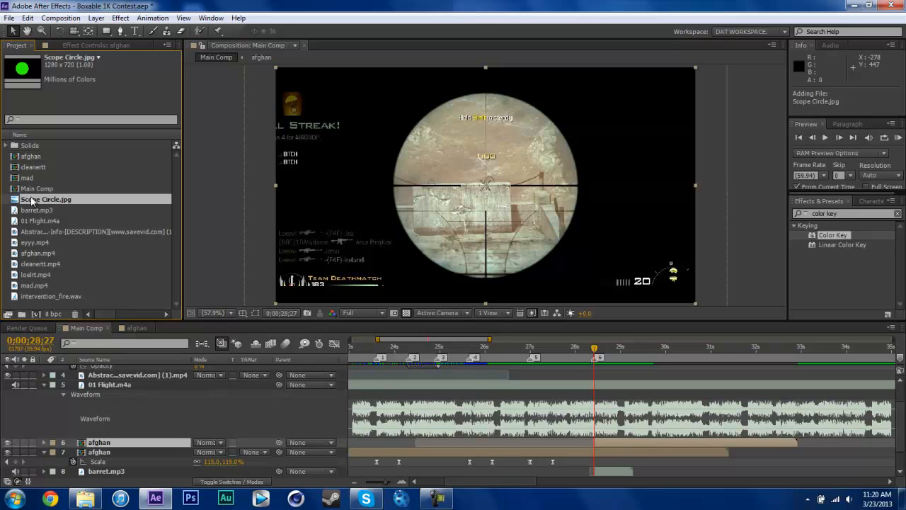
{"action": "left_click_drag", "start_coordinate": [120, 257], "coordinate": [576, 429]}
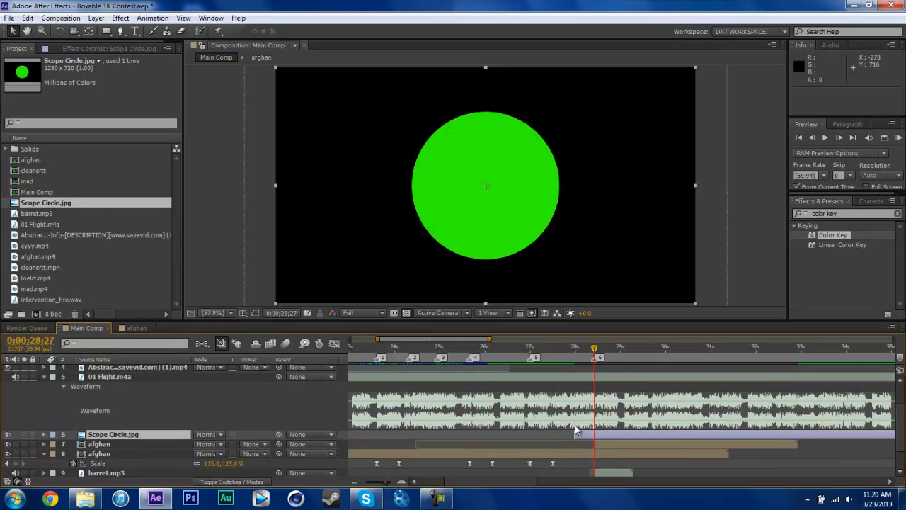
{"action": "mouse_move", "coordinate": [575, 428]}
{"action": "left_mouse_down"}
{"action": "mouse_move", "coordinate": [615, 435]}
{"action": "mouse_move", "coordinate": [571, 433]}
{"action": "left_mouse_up"}
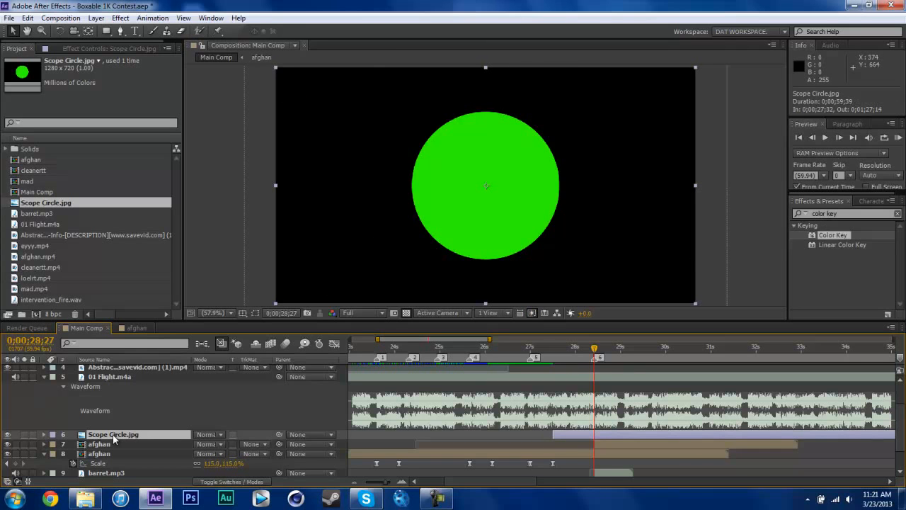
Set the Scope Circle.jpg layer's opacity to 50%.
{"action": "key", "text": "t"}
{"action": "left_click", "coordinate": [203, 444]}
{"action": "type", "text": "5"}
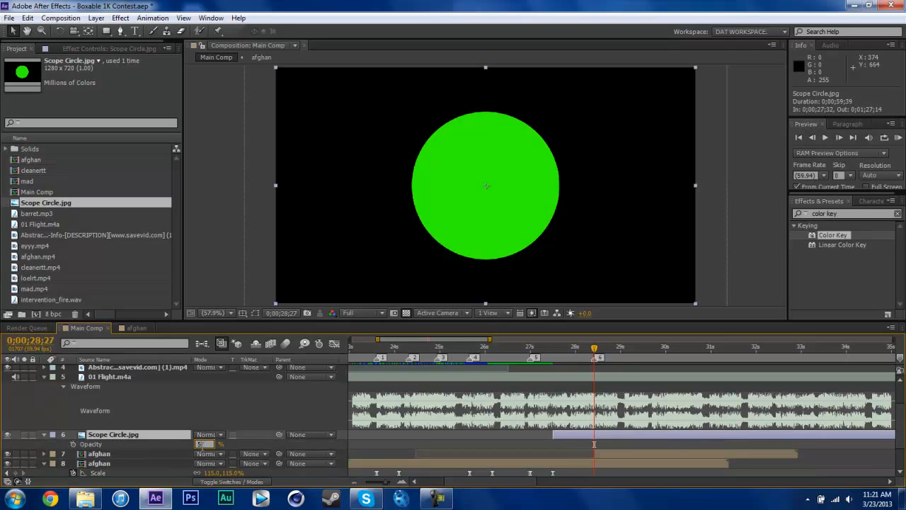
{"action": "type", "text": "0"}
{"action": "key", "text": "Return"}
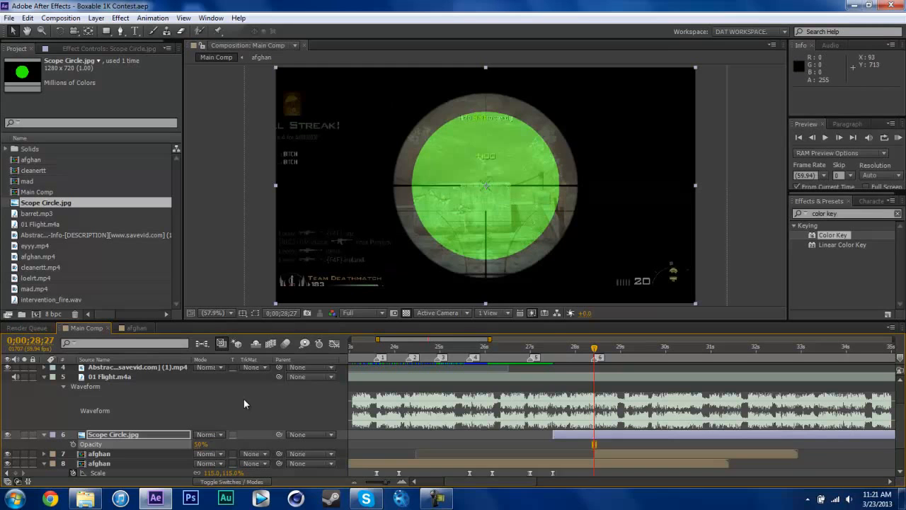
Scale the Scope Circle.jpg layer to 125% so the circle fits the rifle scope, and restore its opacity to 100%.
{"action": "key", "text": "s"}
{"action": "left_click_drag", "start_coordinate": [226, 447], "coordinate": [243, 446]}
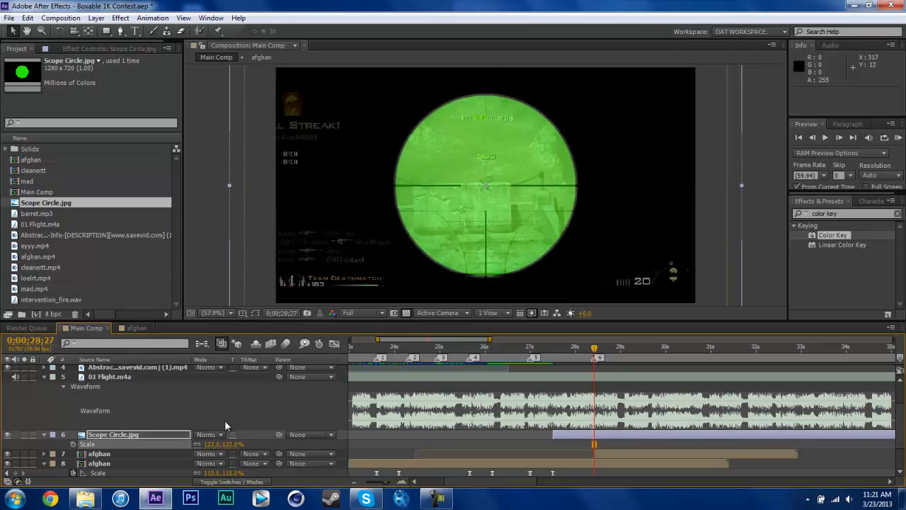
{"action": "left_click_drag", "start_coordinate": [228, 444], "coordinate": [231, 444]}
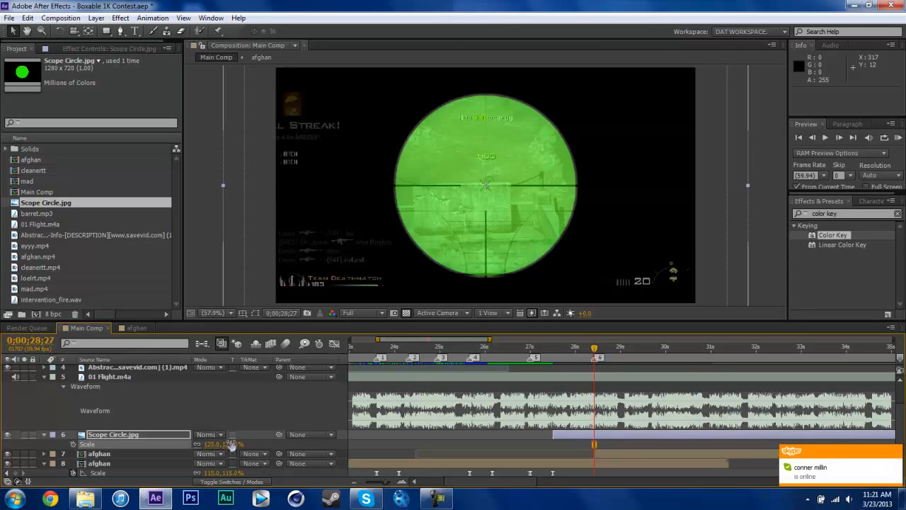
{"action": "key", "text": "ctrl+s"}
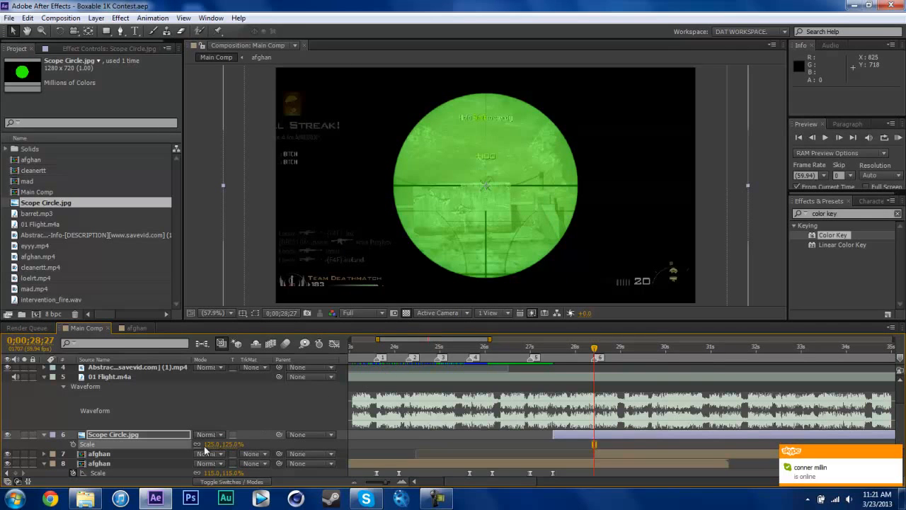
{"action": "key", "text": "t"}
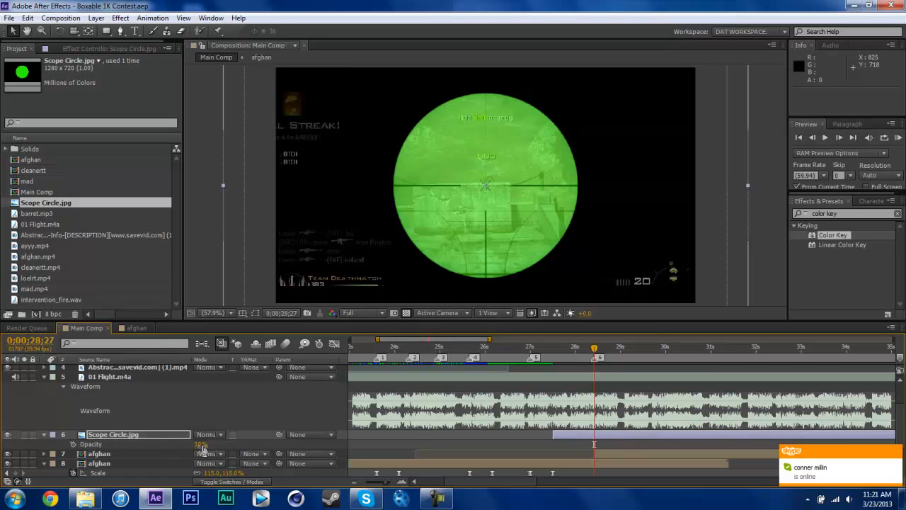
{"action": "left_click_drag", "start_coordinate": [203, 448], "coordinate": [345, 451]}
Search the effects for Keylight and apply Keylight (1.2) to the Bars layer.
{"action": "left_click", "coordinate": [839, 257]}
{"action": "left_click", "coordinate": [829, 236]}
{"action": "left_click", "coordinate": [826, 273]}
{"action": "left_click", "coordinate": [843, 216]}
{"action": "type", "text": "key"}
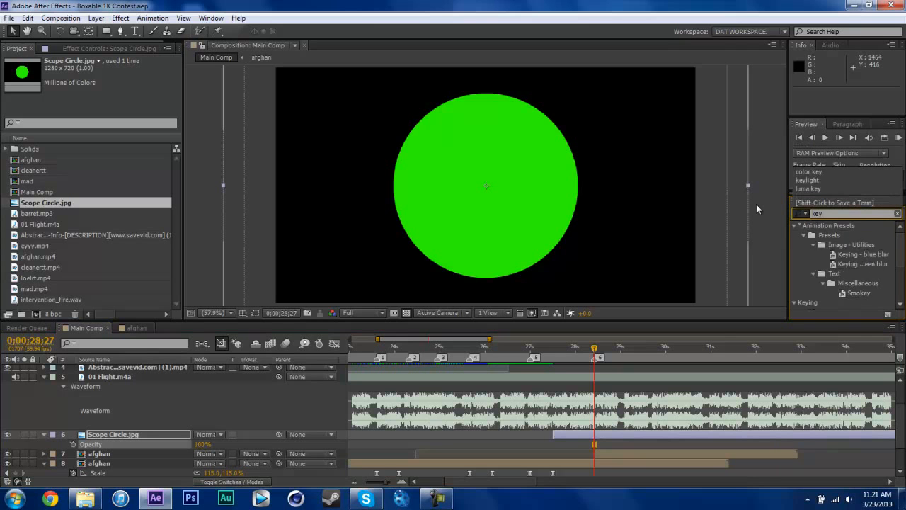
{"action": "type", "text": "lig"}
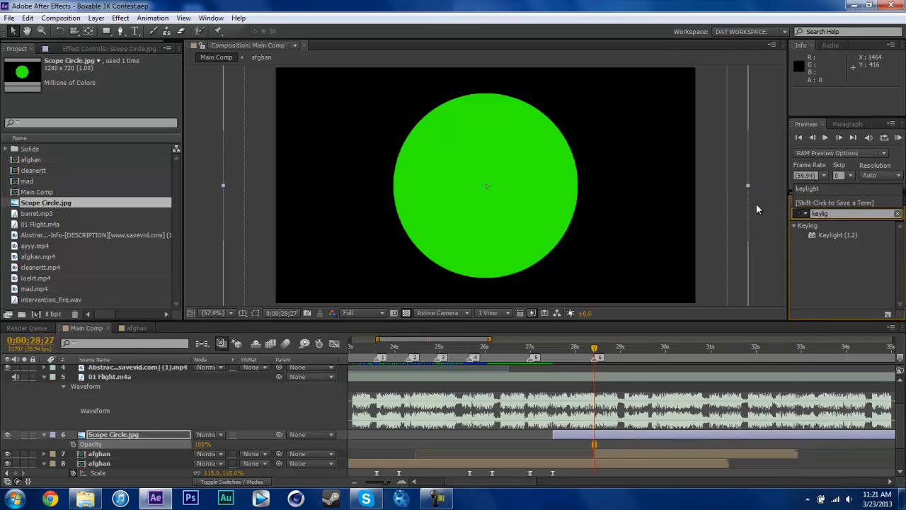
{"action": "left_click_drag", "start_coordinate": [828, 234], "coordinate": [578, 199]}
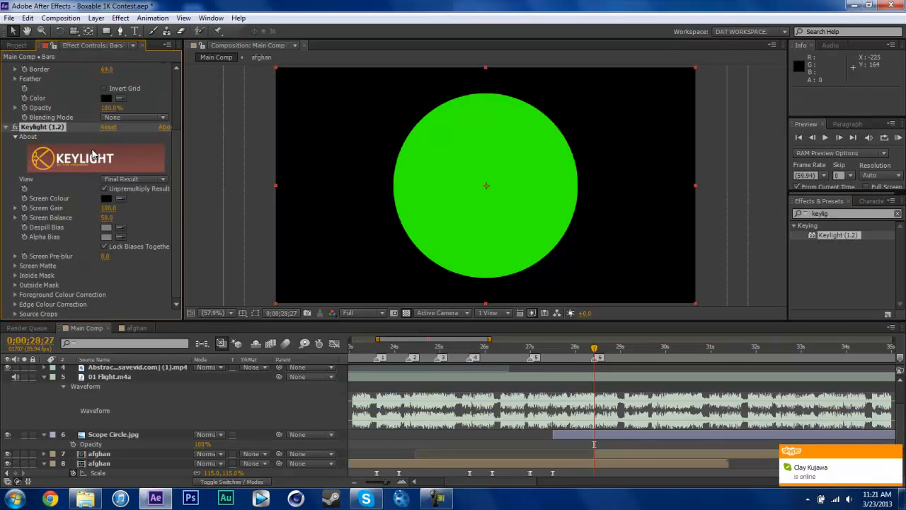
Move the Keylight effect from the Bars layer to Scope Circle.jpg and sample the green circle as its Screen Colour.
{"action": "scroll", "coordinate": [91, 150], "scroll_direction": "up", "scroll_amount": 3}
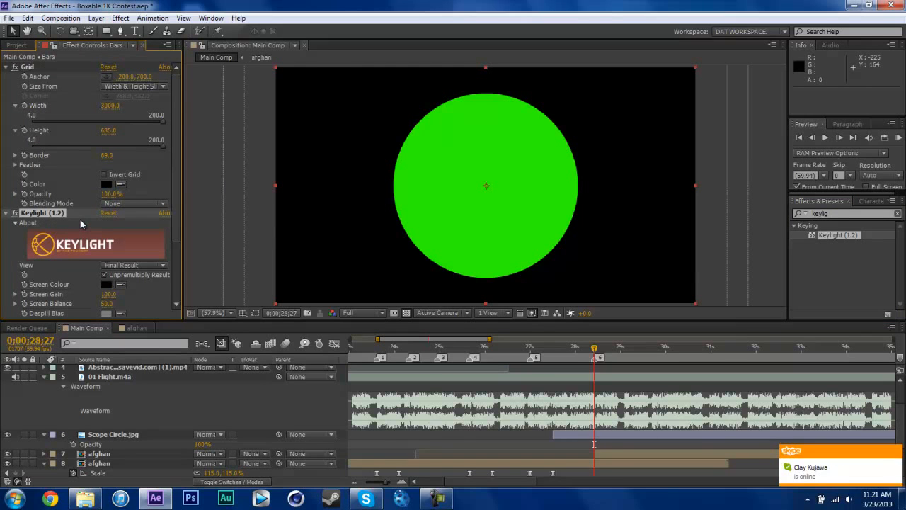
{"action": "key", "text": "Delete"}
{"action": "left_click", "coordinate": [117, 434]}
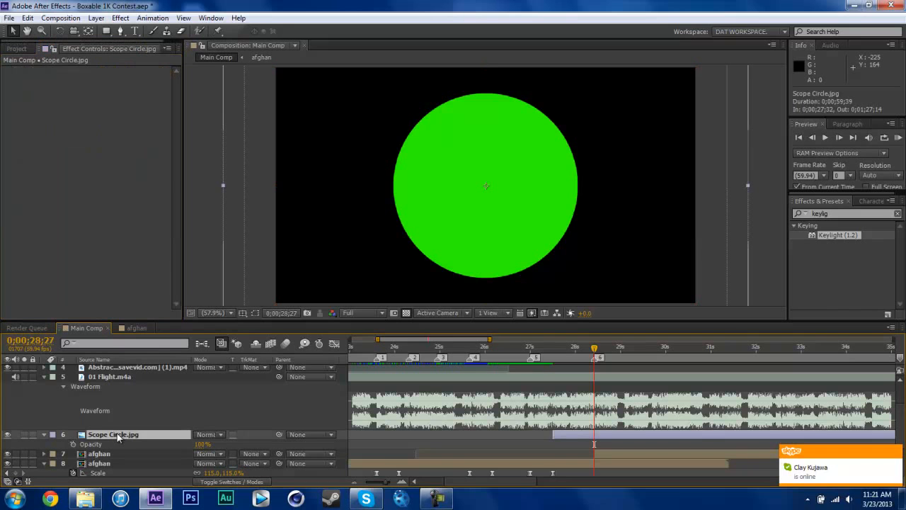
{"action": "key", "text": "ctrl+v"}
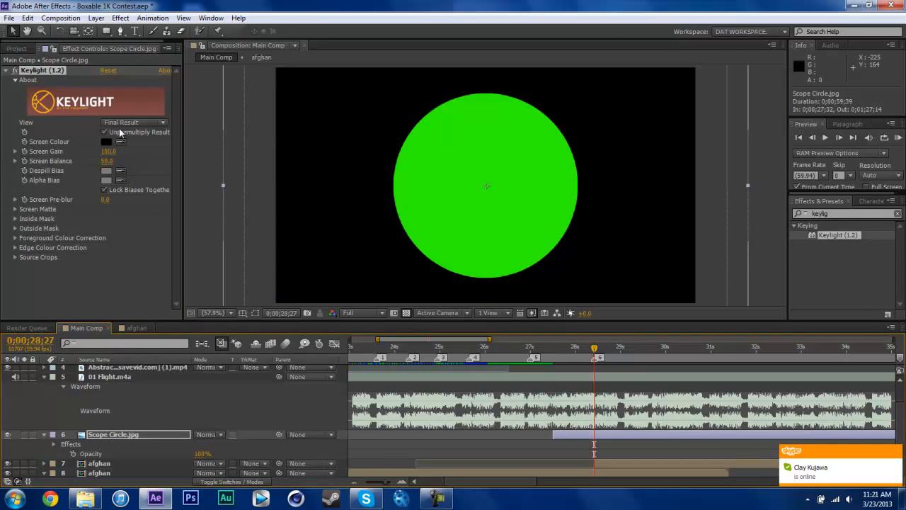
{"action": "left_click", "coordinate": [121, 143]}
{"action": "left_click", "coordinate": [451, 177]}
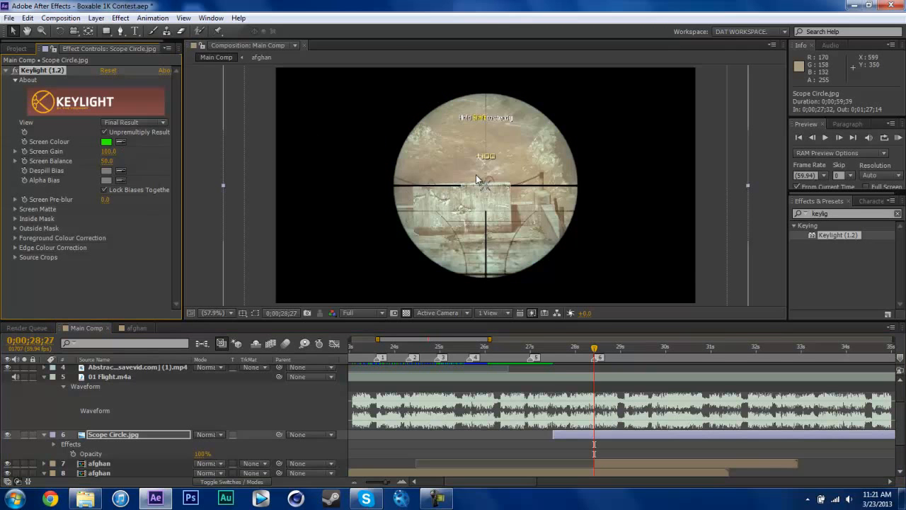
Inspect the edge of the keyed circle against the rifle scope's rim up close.
{"action": "scroll", "coordinate": [473, 170], "scroll_direction": "up", "scroll_amount": 2}
{"action": "scroll", "coordinate": [356, 142], "scroll_direction": "up", "scroll_amount": 2}
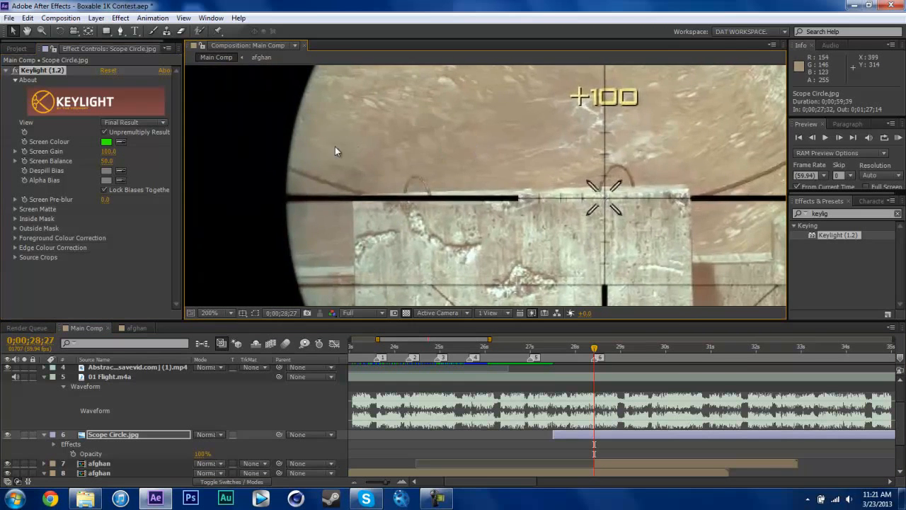
{"action": "left_click_drag", "start_coordinate": [295, 144], "coordinate": [461, 167]}
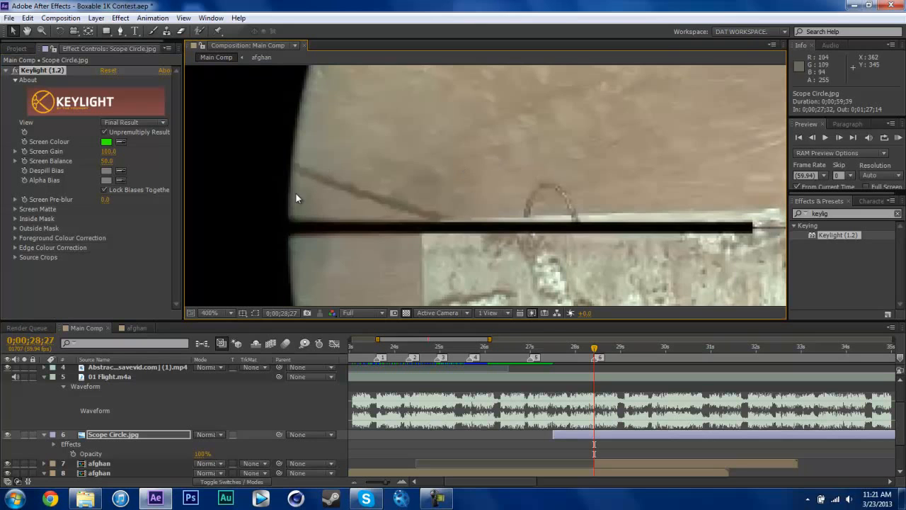
{"action": "left_click", "coordinate": [224, 313]}
{"action": "left_click", "coordinate": [239, 117]}
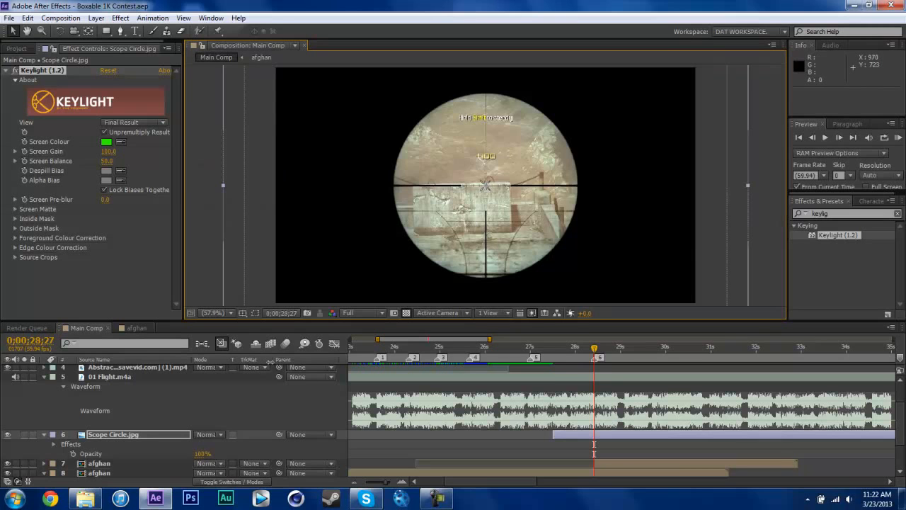
Trim the end of the Scope Circle.jpg layer at 0;00;28;27 and save the project.
{"action": "key", "text": "s"}
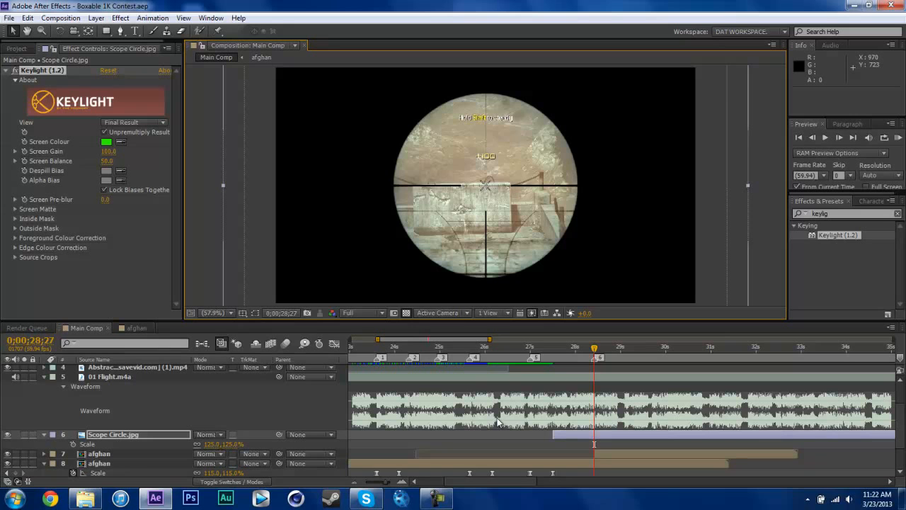
{"action": "key", "text": "alt+bracketright"}
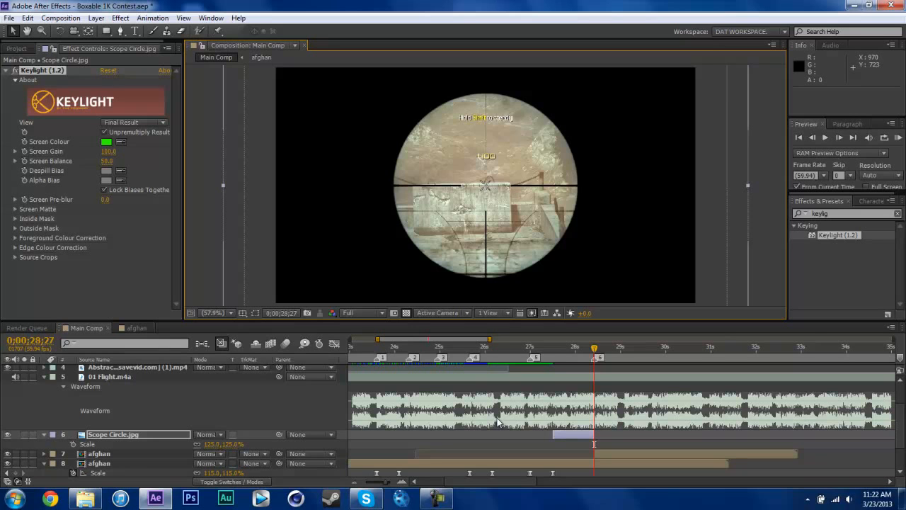
{"action": "key", "text": "ctrl+s"}
Add a Scale keyframe to Scope Circle.jpg at 0;00;28;27 and trim the layer's start to 0;00;28;17.
{"action": "key", "text": "s"}
{"action": "key", "text": "s"}
{"action": "left_click", "coordinate": [74, 444]}
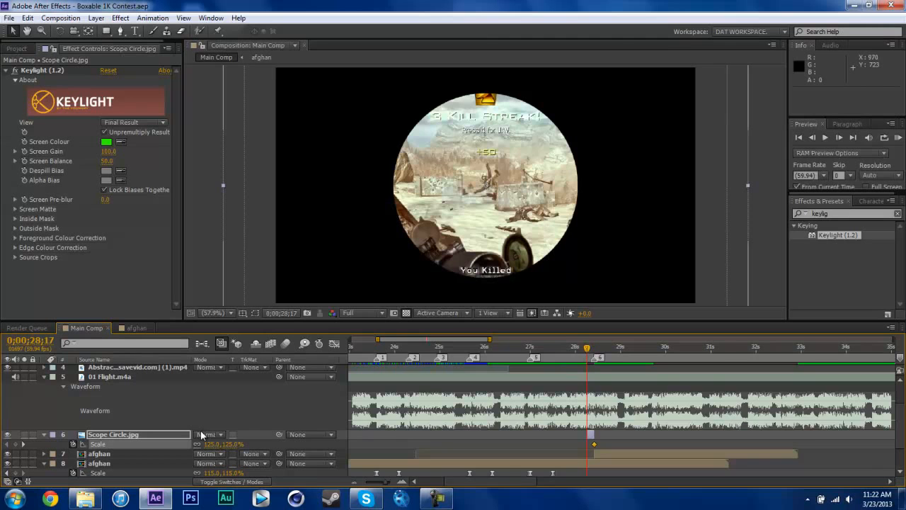
{"action": "key", "text": "equal"}
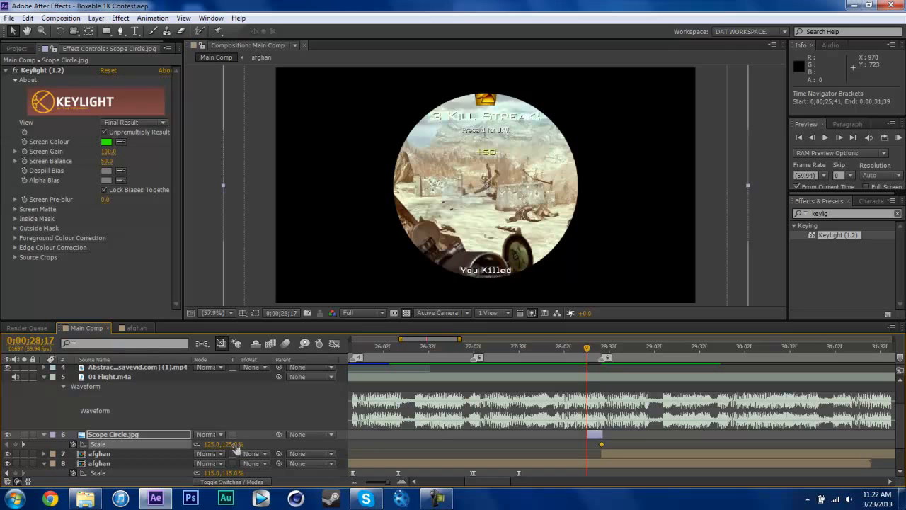
Set Scope Circle.jpg's Scale to 450% at 0;00;28;17 so the circle shrinks towards its end keyframe.
{"action": "left_click_drag", "start_coordinate": [234, 444], "coordinate": [397, 439]}
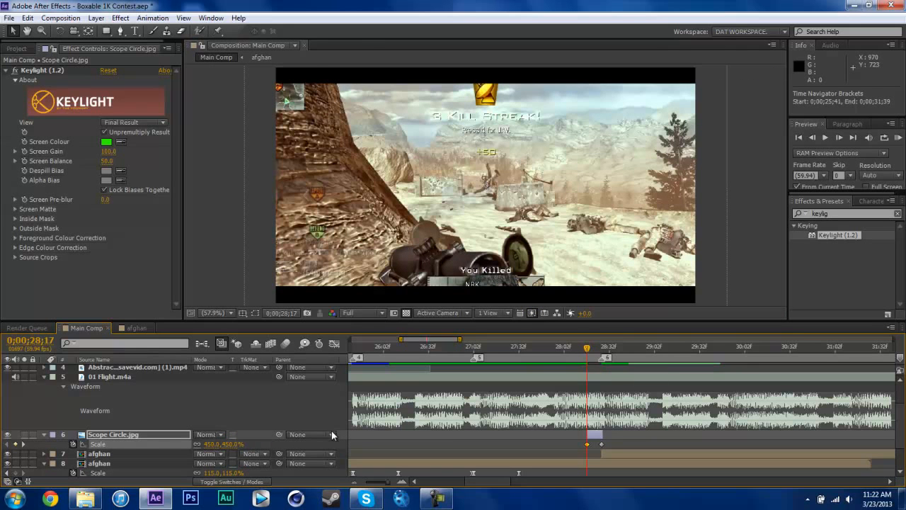
{"action": "left_click_drag", "start_coordinate": [588, 349], "coordinate": [603, 376]}
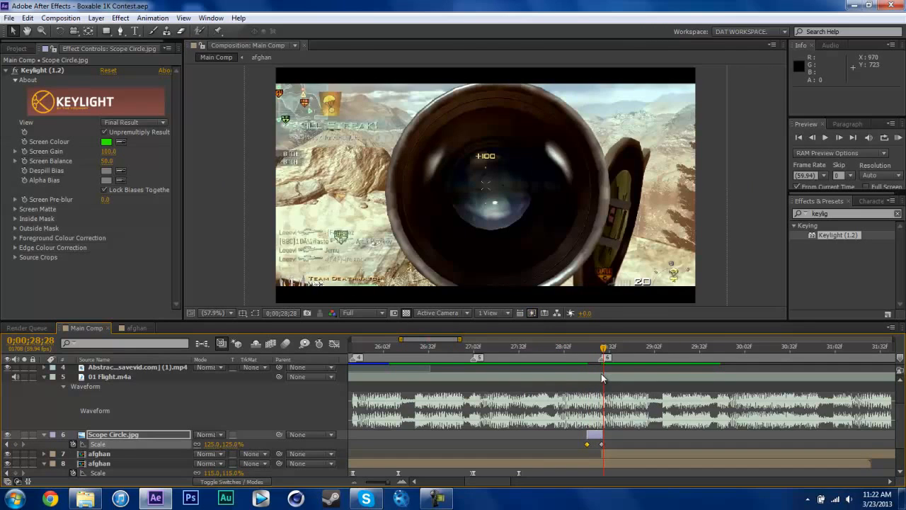
Compare the frame at 0;00;28;27 with the Scope Circle.jpg layer hidden and shown.
{"action": "key", "text": "Page_Up"}
{"action": "left_click", "coordinate": [8, 434]}
{"action": "left_click", "coordinate": [8, 434]}
{"action": "left_click", "coordinate": [8, 434]}
{"action": "left_click", "coordinate": [7, 434]}
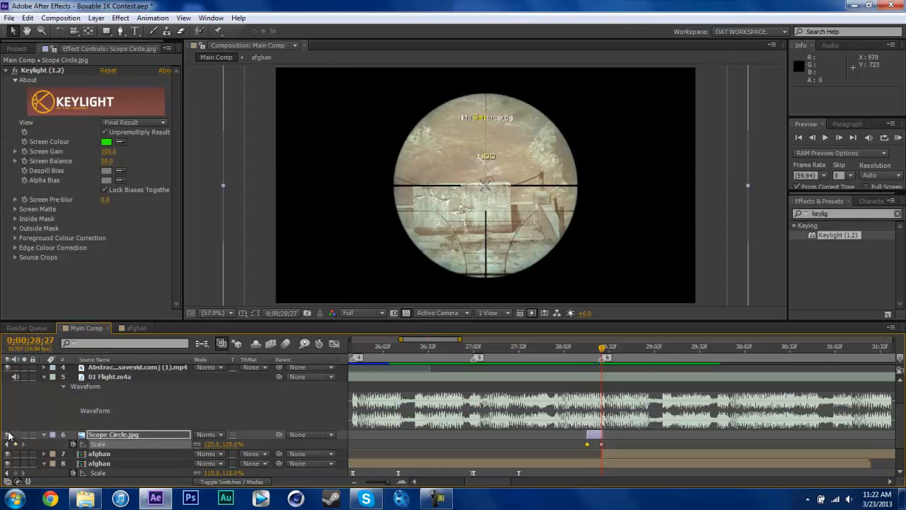
Play a RAM preview from 0;00;25;42 and scrub through the scope transition between the two afghan clips.
{"action": "left_click_drag", "start_coordinate": [587, 349], "coordinate": [546, 370]}
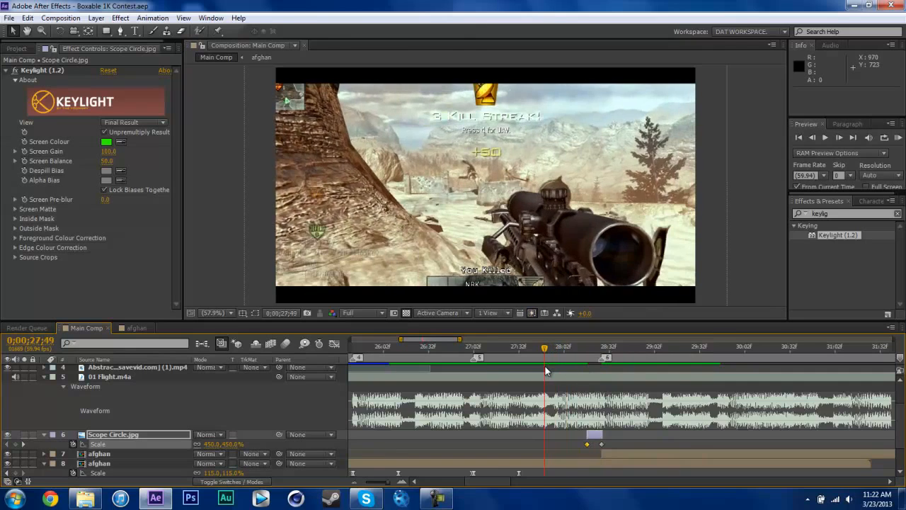
{"action": "key", "text": "-"}
{"action": "key", "text": "KP_0"}
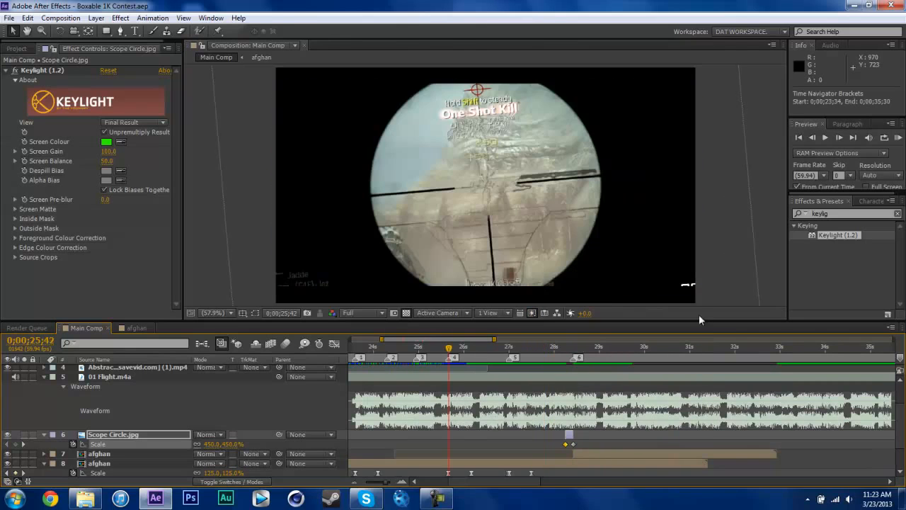
{"action": "left_click", "coordinate": [897, 139]}
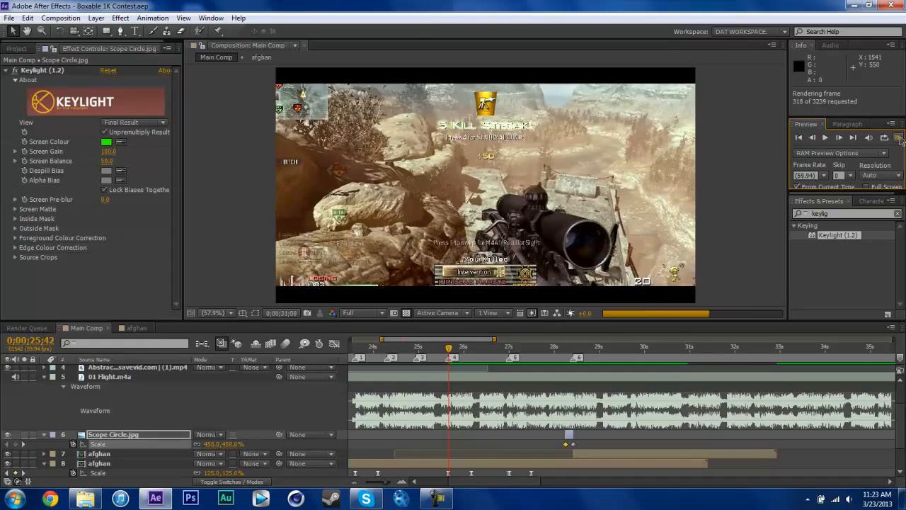
{"action": "left_click", "coordinate": [900, 139]}
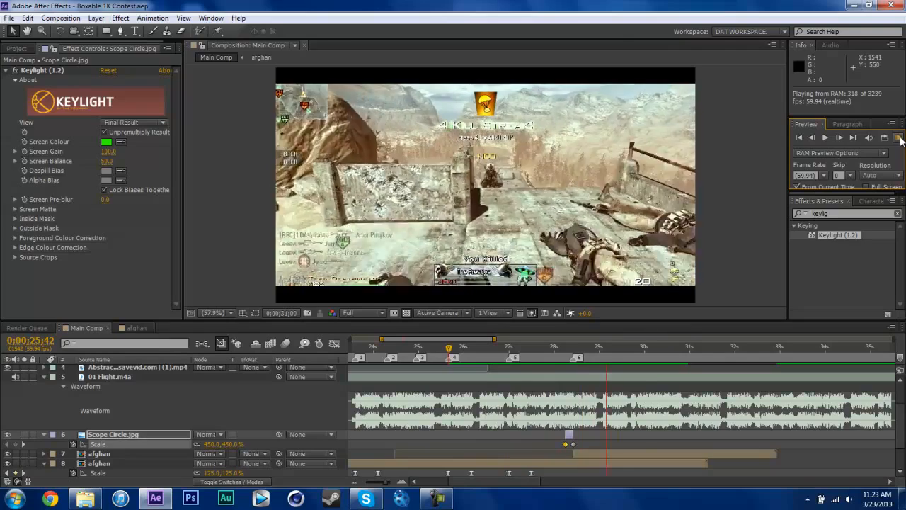
{"action": "left_click", "coordinate": [899, 139]}
{"action": "left_click_drag", "start_coordinate": [575, 355], "coordinate": [556, 358]}
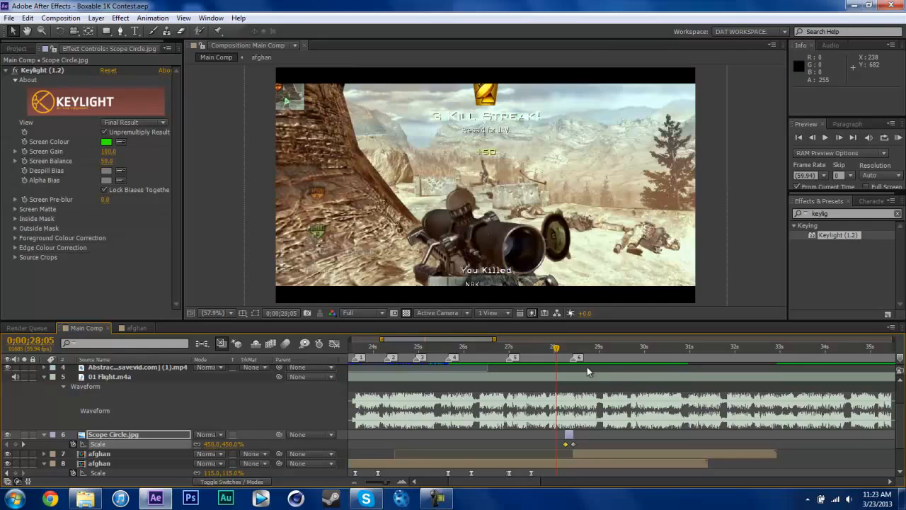
{"action": "left_click_drag", "start_coordinate": [563, 345], "coordinate": [600, 362]}
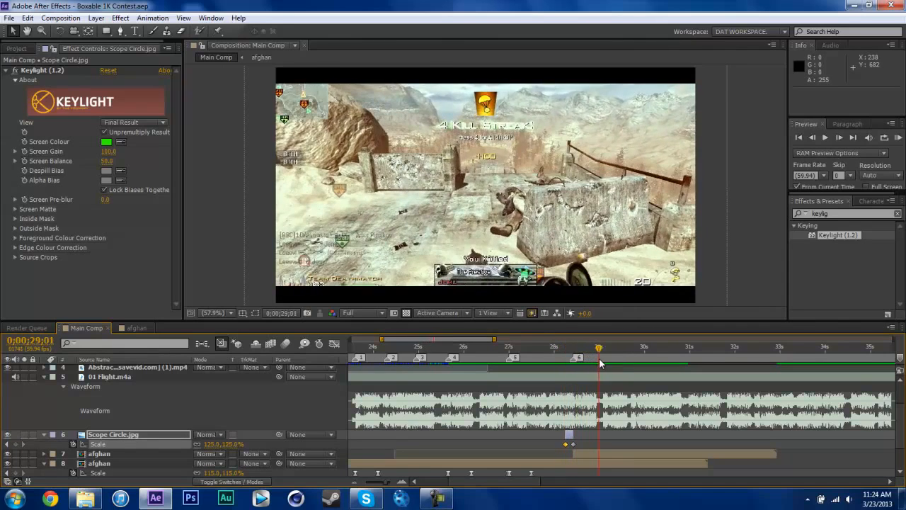